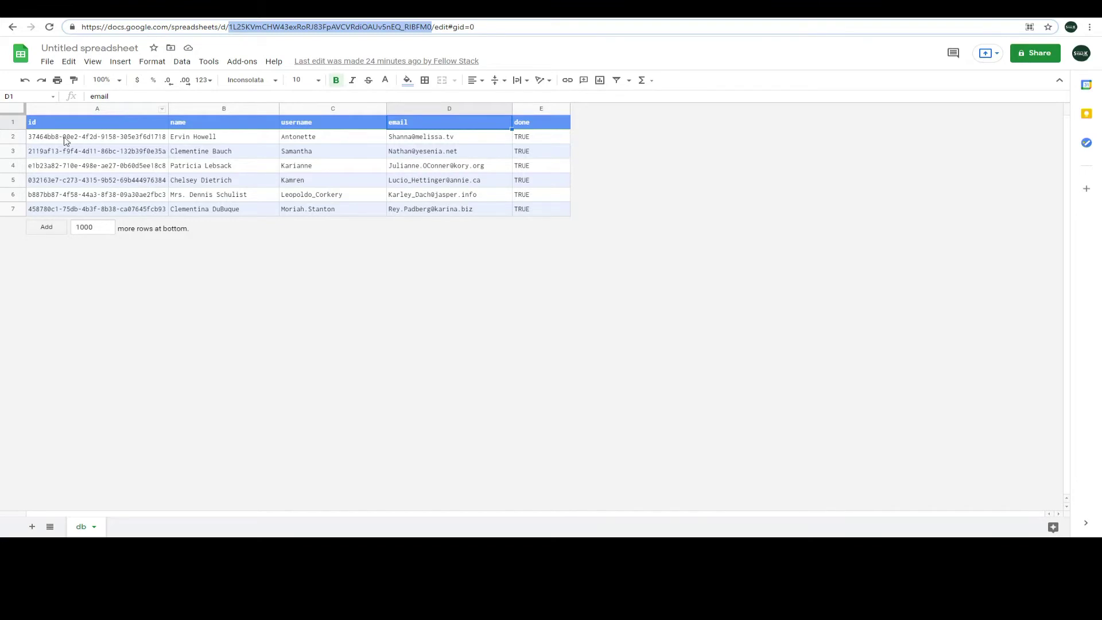
Step: Select user table rows 3, 4 and 5, then the header row and name header cell B1
left_click(13, 151)
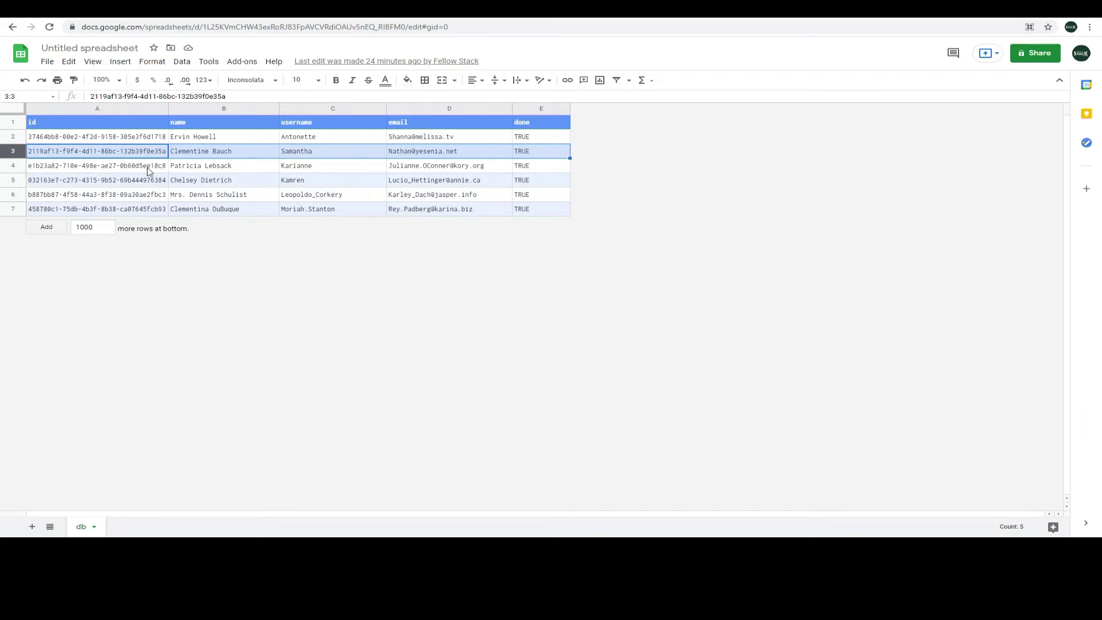
left_click(19, 167)
left_click(13, 180)
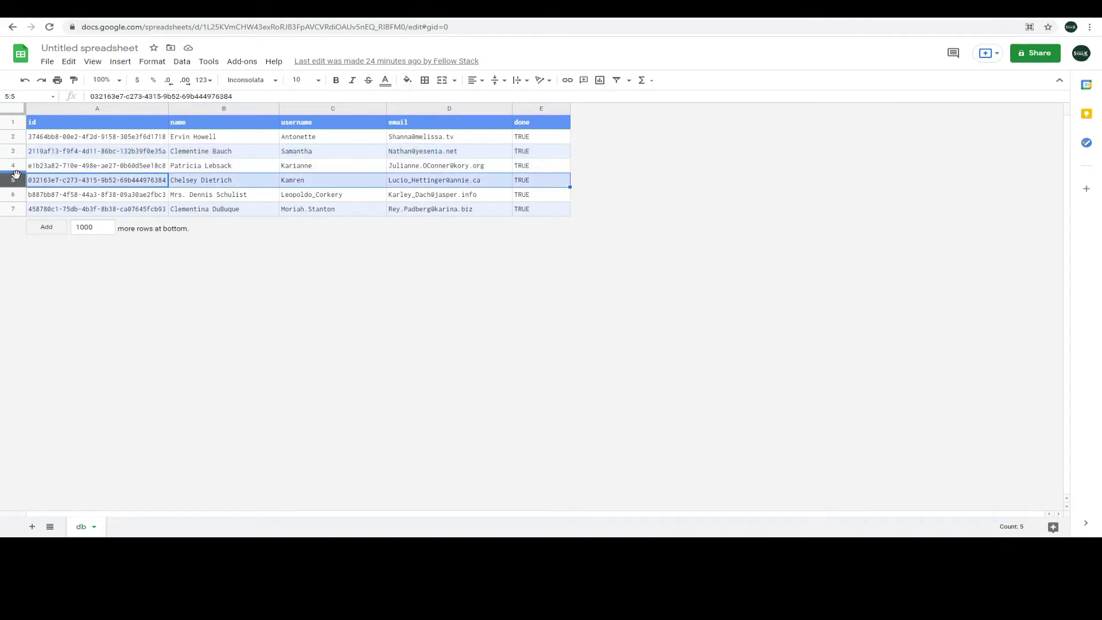
left_click(13, 121)
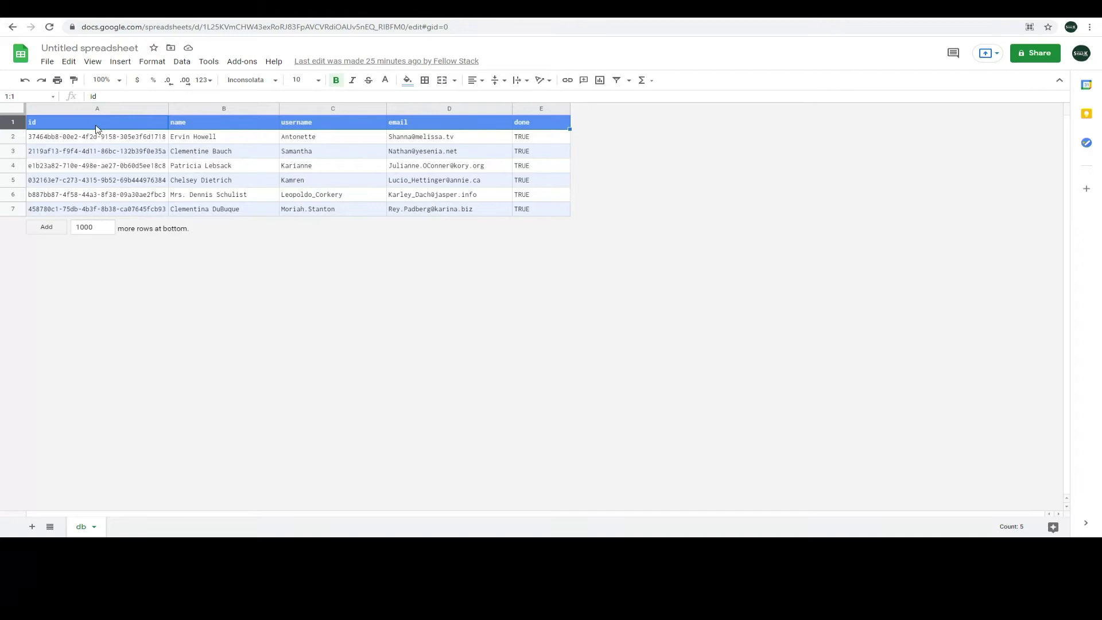
left_click(216, 127)
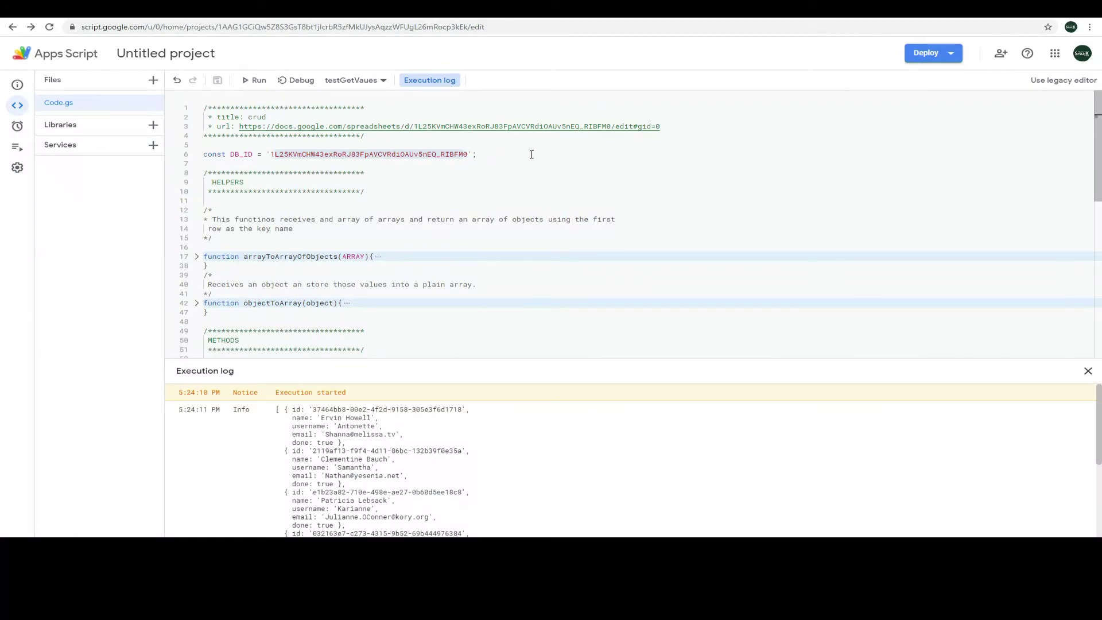
scroll(422, 226, "down", 2)
scroll(421, 226, "down", 2)
scroll(421, 229, "down", 3)
scroll(419, 233, "down", 2)
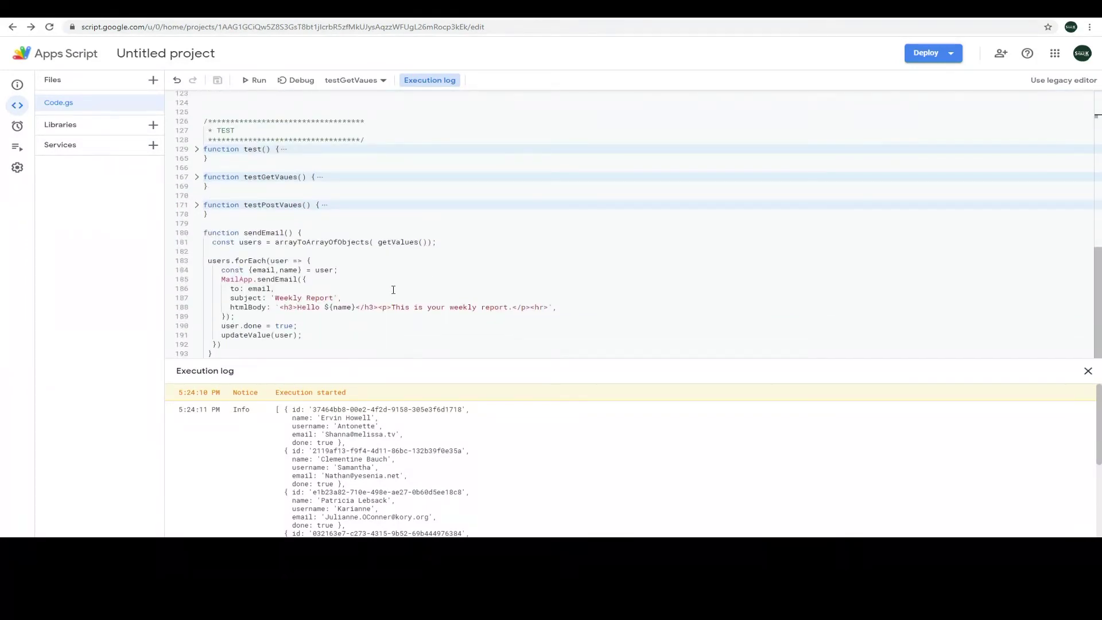
Step: Highlight the arrayToArrayOfObjects call on line 181 inside sendEmail
left_click_drag(272, 242, 370, 242)
left_click_drag(219, 279, 253, 278)
double_click(258, 288)
left_click_drag(222, 325, 260, 326)
left_click_drag(301, 335, 223, 336)
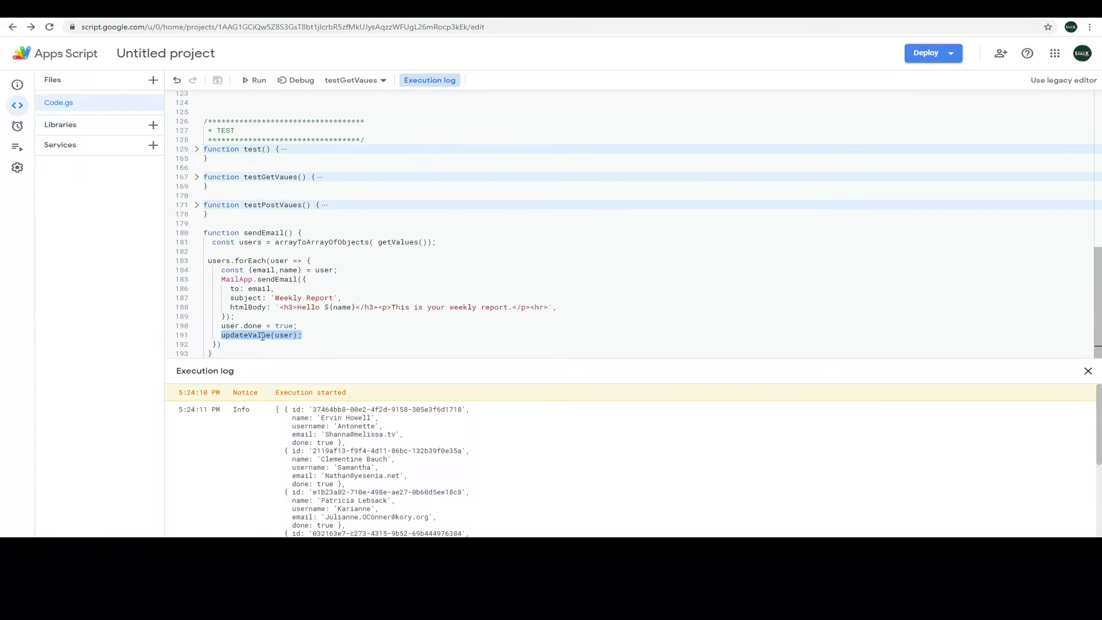